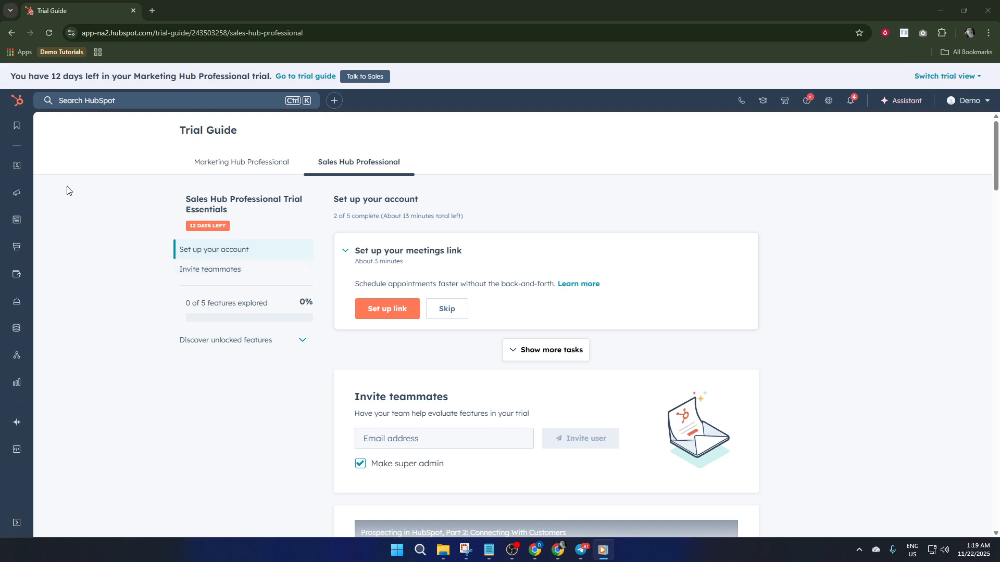
Open the New Pop-up call-to-action from the marketing CTAs for editing.
{"action": "mouse_move", "coordinate": [16, 177]}
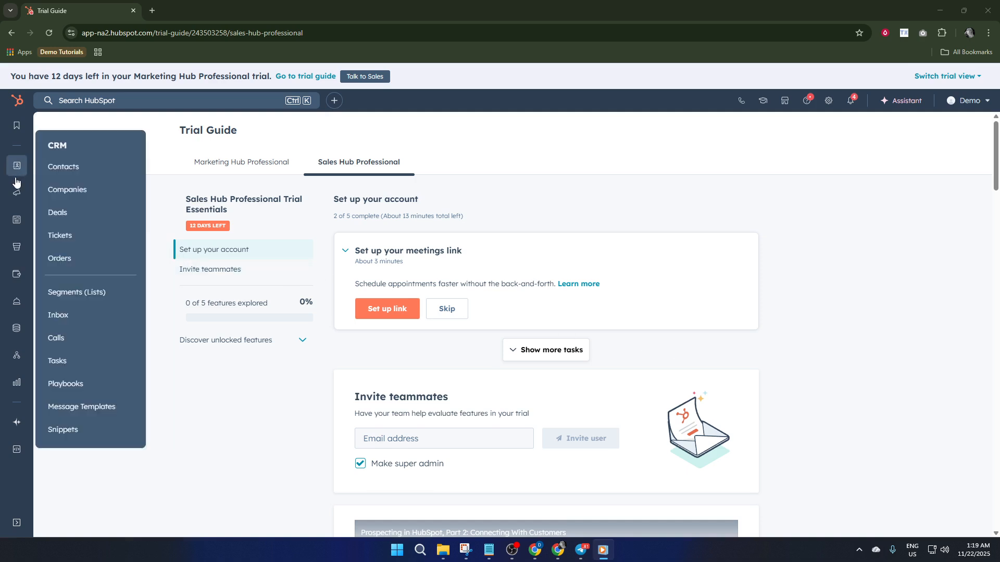
{"action": "mouse_move", "coordinate": [16, 196]}
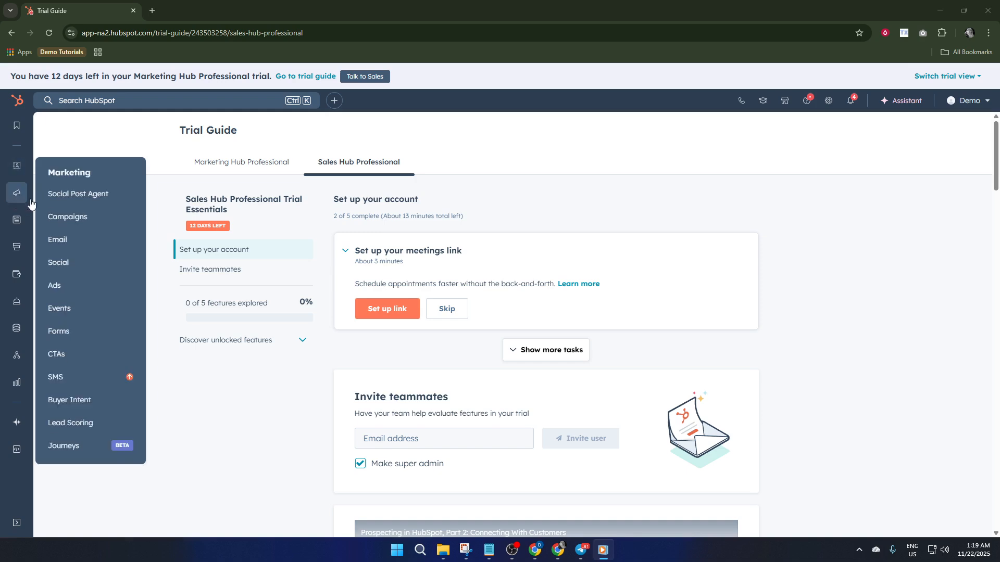
{"action": "left_click", "coordinate": [69, 355]}
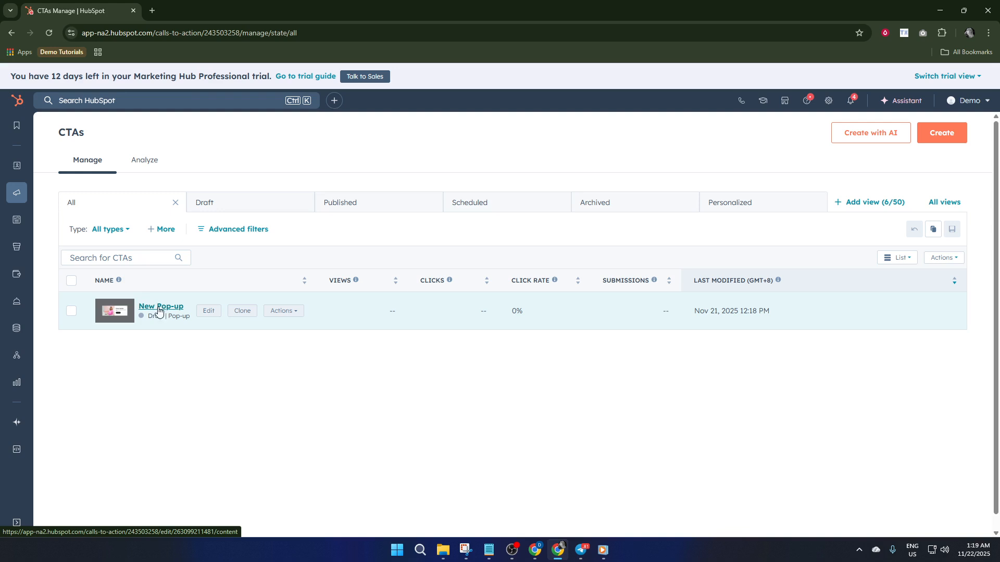
{"action": "left_click", "coordinate": [159, 307]}
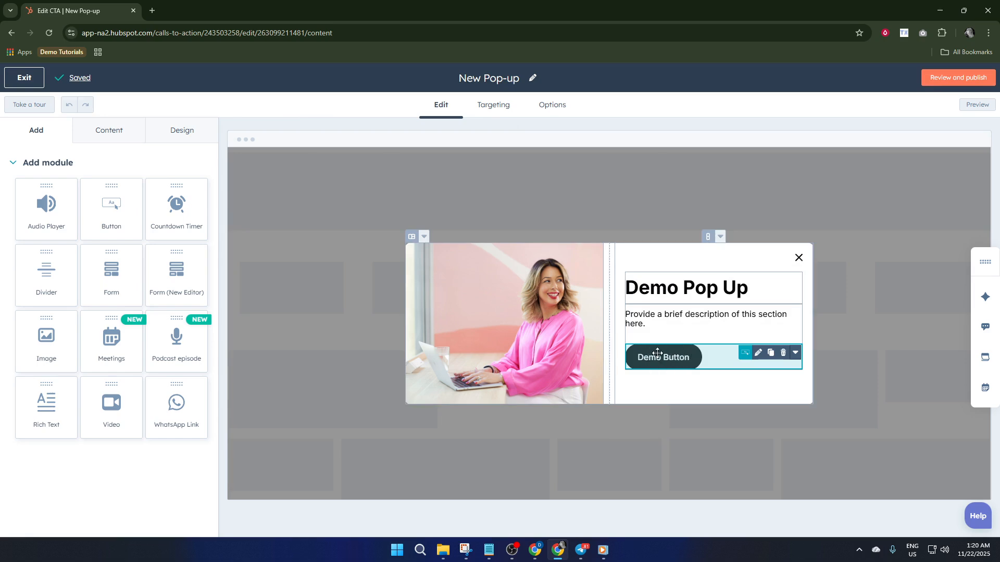
Start adding smart rules to the Demo Button in the pop-up.
{"action": "left_click", "coordinate": [662, 360]}
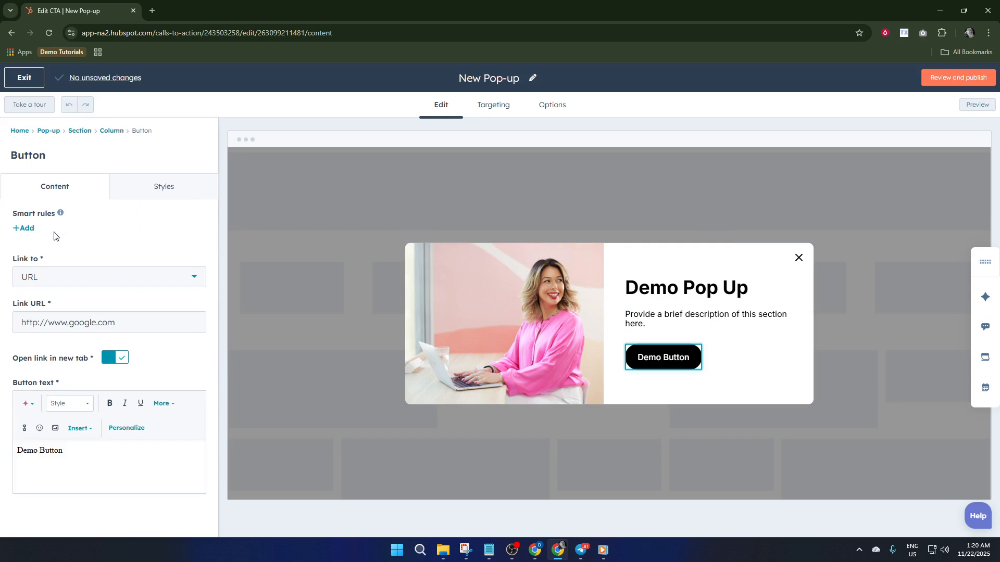
{"action": "mouse_move", "coordinate": [63, 216]}
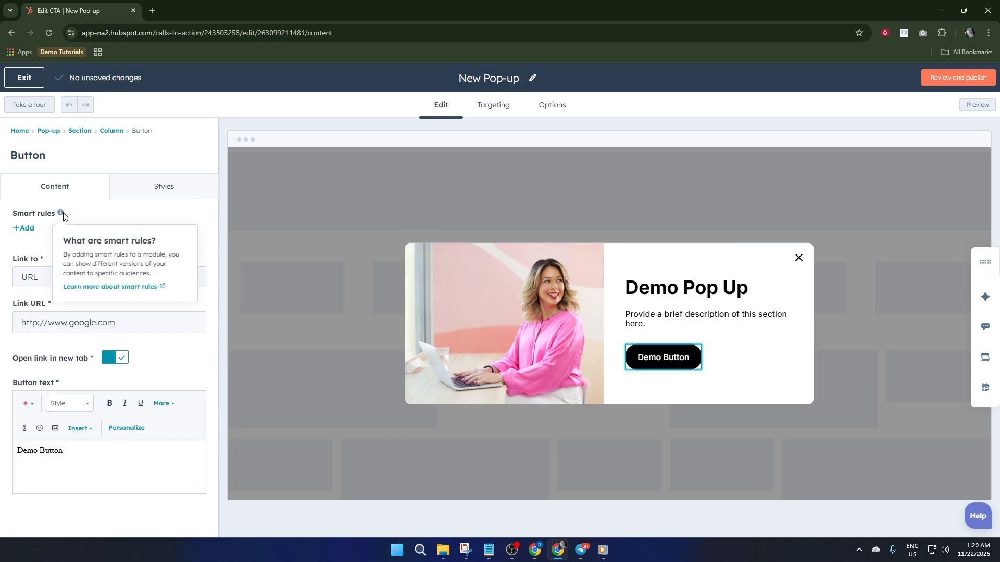
{"action": "left_click", "coordinate": [27, 228]}
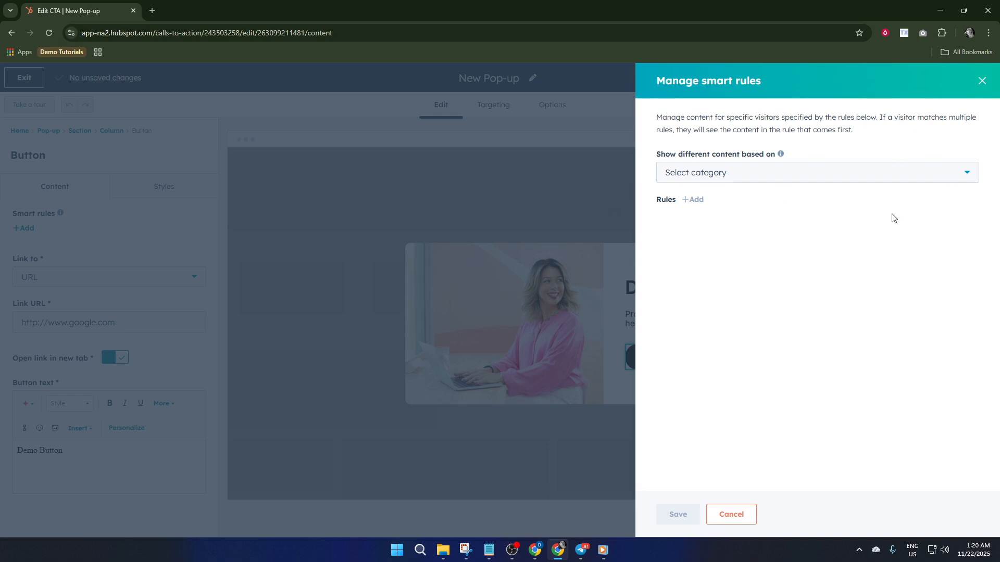
Base the button's different content on the contact lifecycle stage category and add an empty rule.
{"action": "left_click", "coordinate": [787, 172]}
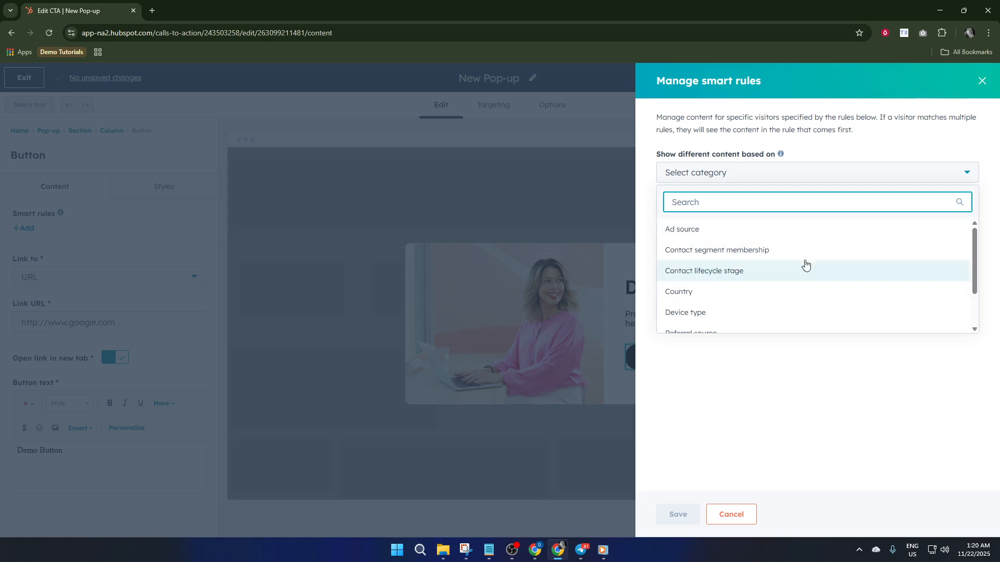
{"action": "scroll", "coordinate": [802, 225], "scroll_direction": "down", "scroll_amount": 2}
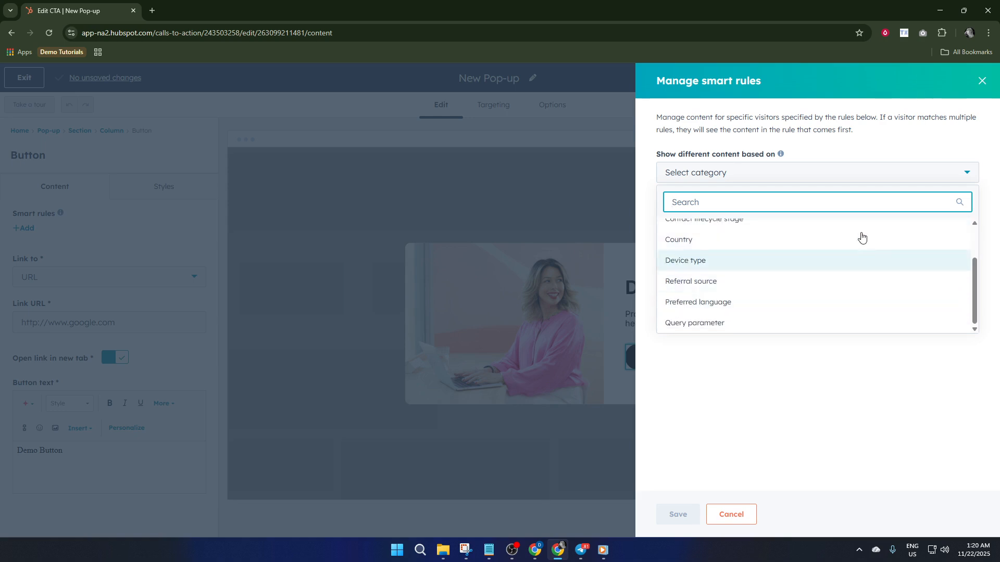
{"action": "scroll", "coordinate": [751, 303], "scroll_direction": "up", "scroll_amount": 3}
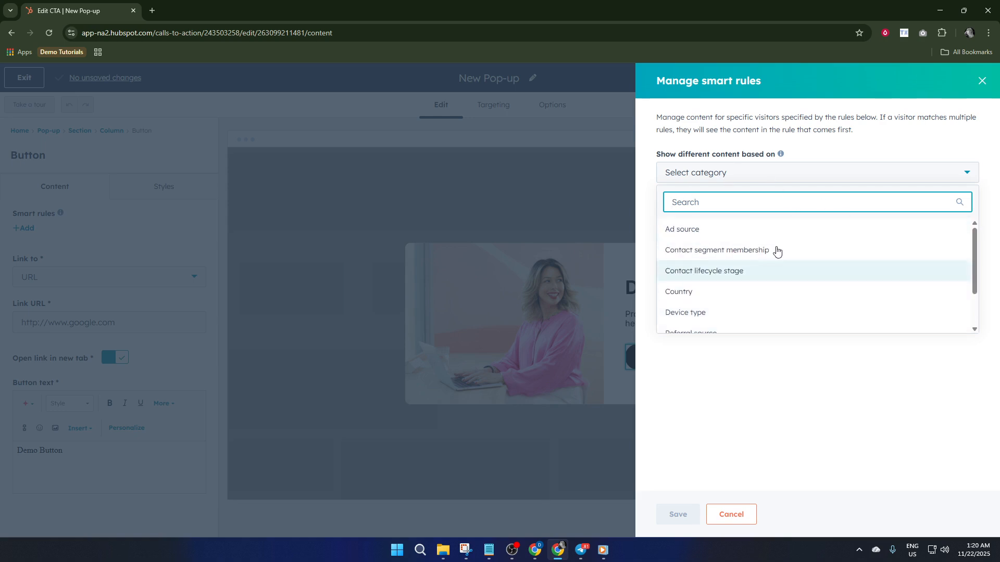
{"action": "scroll", "coordinate": [723, 245], "scroll_direction": "down", "scroll_amount": 2}
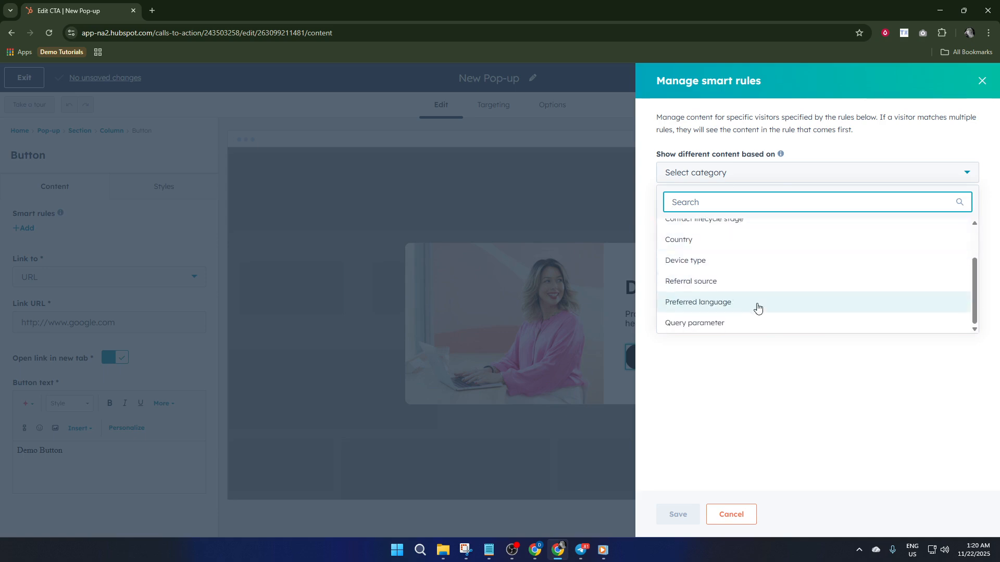
{"action": "scroll", "coordinate": [714, 321], "scroll_direction": "up", "scroll_amount": 3}
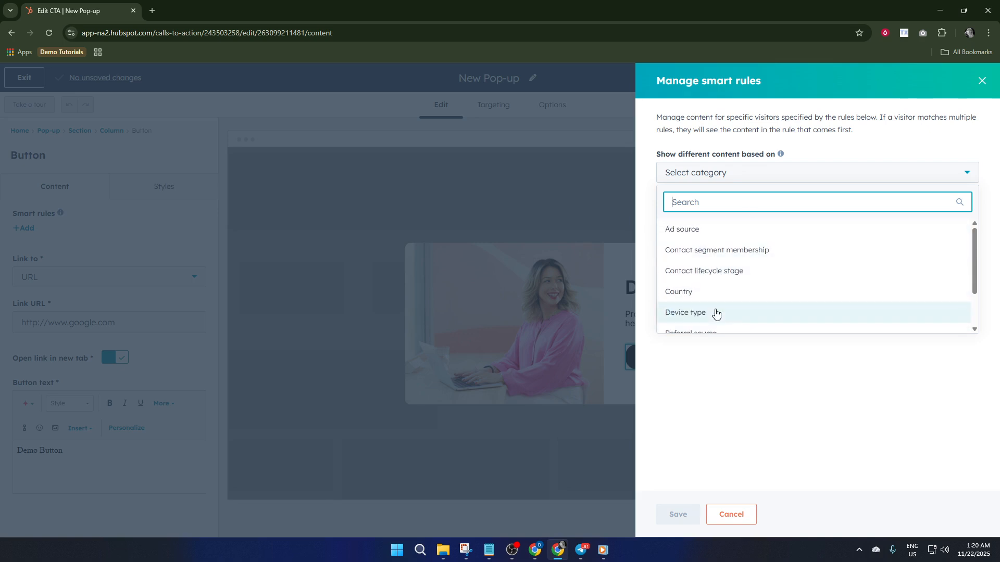
{"action": "scroll", "coordinate": [745, 293], "scroll_direction": "down", "scroll_amount": 3}
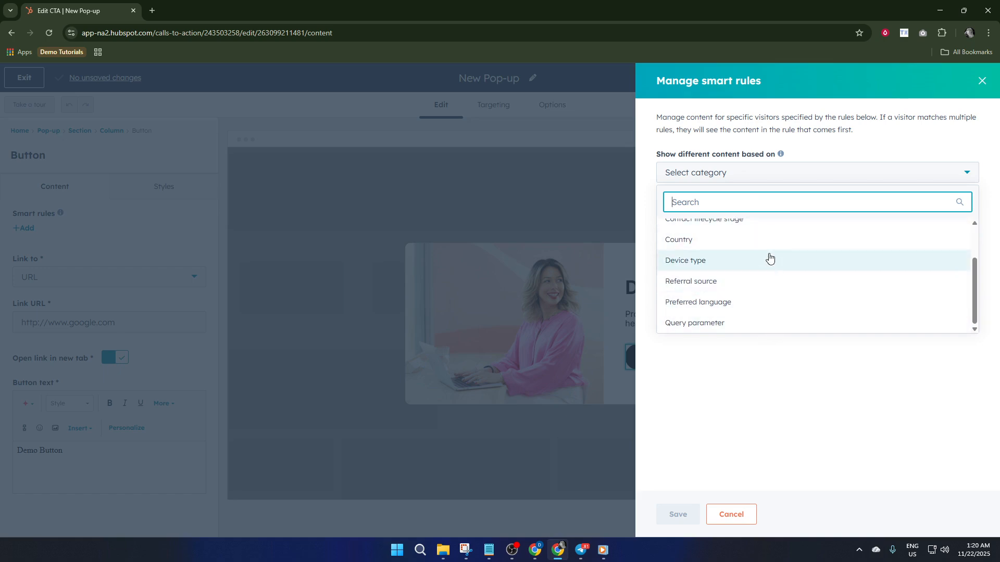
{"action": "scroll", "coordinate": [732, 259], "scroll_direction": "up", "scroll_amount": 3}
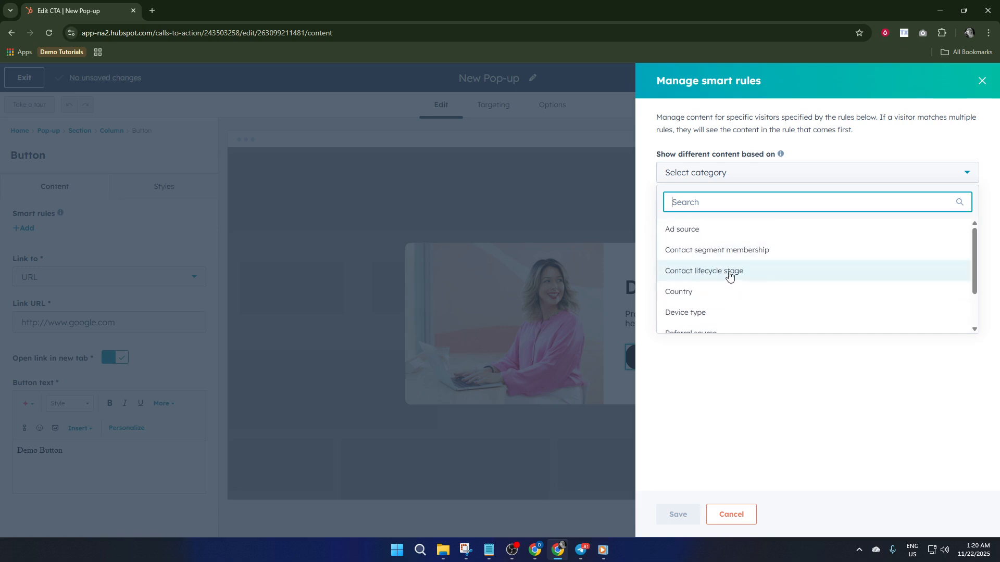
{"action": "left_click", "coordinate": [732, 273]}
{"action": "left_click", "coordinate": [694, 200]}
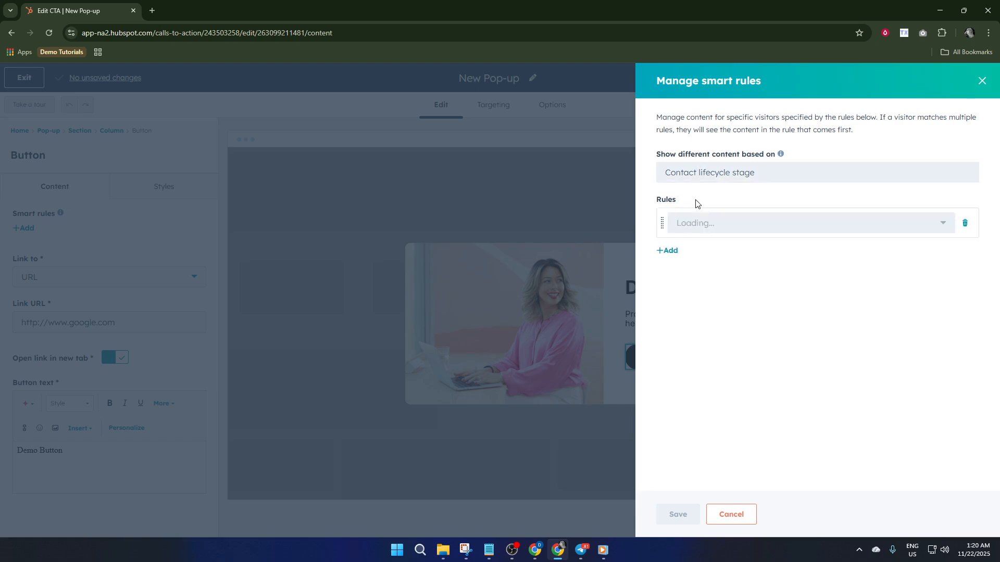
Examine the lifecycle stages available for the smart rule, from Subscriber to Other.
{"action": "left_click", "coordinate": [742, 229]}
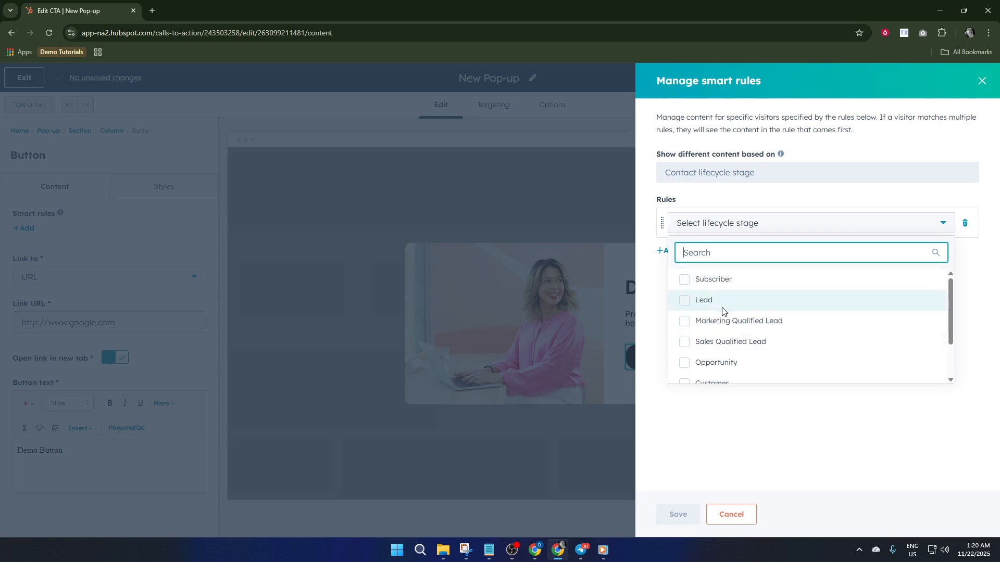
{"action": "scroll", "coordinate": [736, 326], "scroll_direction": "down", "scroll_amount": 1}
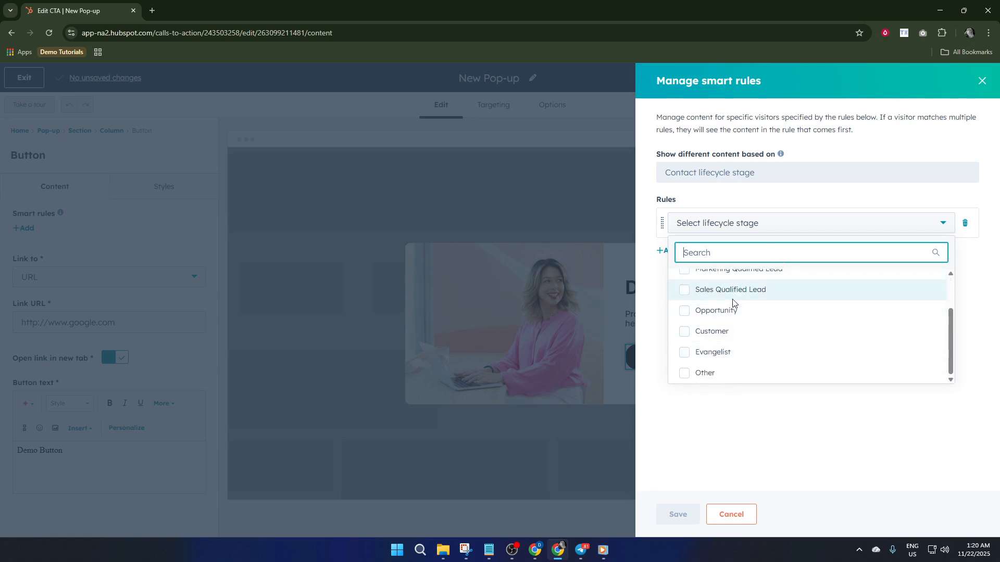
{"action": "scroll", "coordinate": [719, 359], "scroll_direction": "up", "scroll_amount": 1}
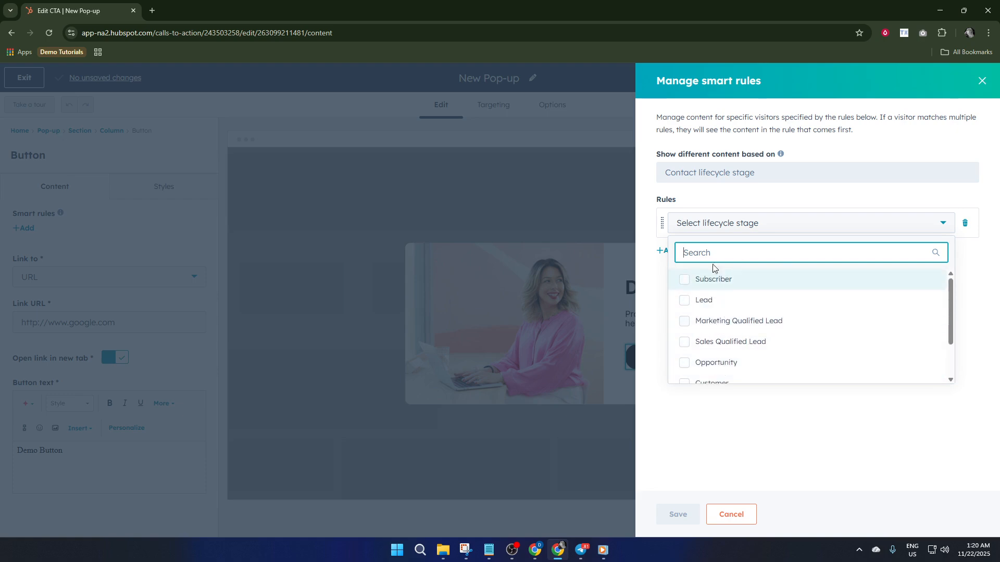
{"action": "left_click", "coordinate": [734, 234]}
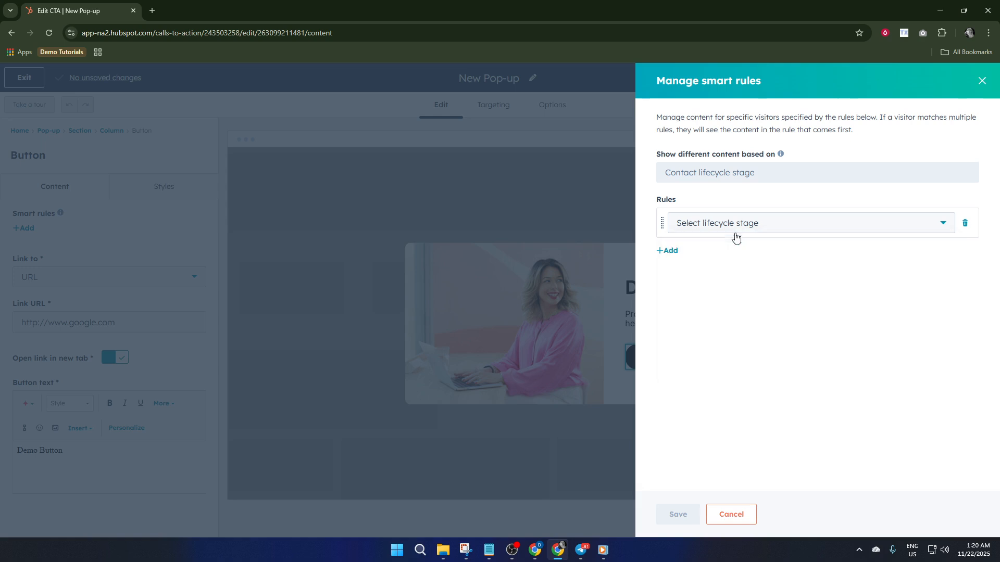
{"action": "left_click", "coordinate": [761, 227]}
{"action": "scroll", "coordinate": [718, 337], "scroll_direction": "down", "scroll_amount": 2}
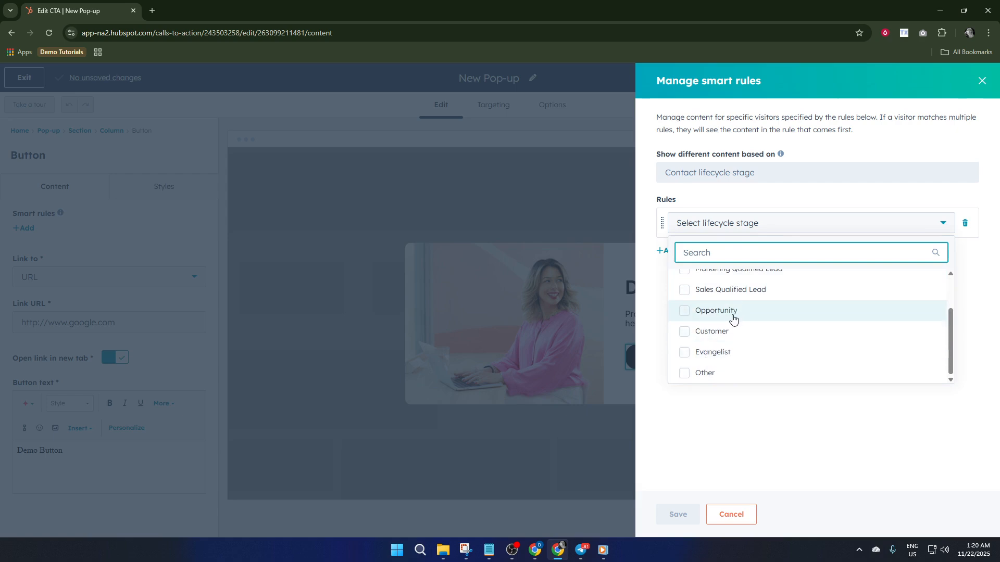
{"action": "scroll", "coordinate": [730, 327], "scroll_direction": "up", "scroll_amount": 1}
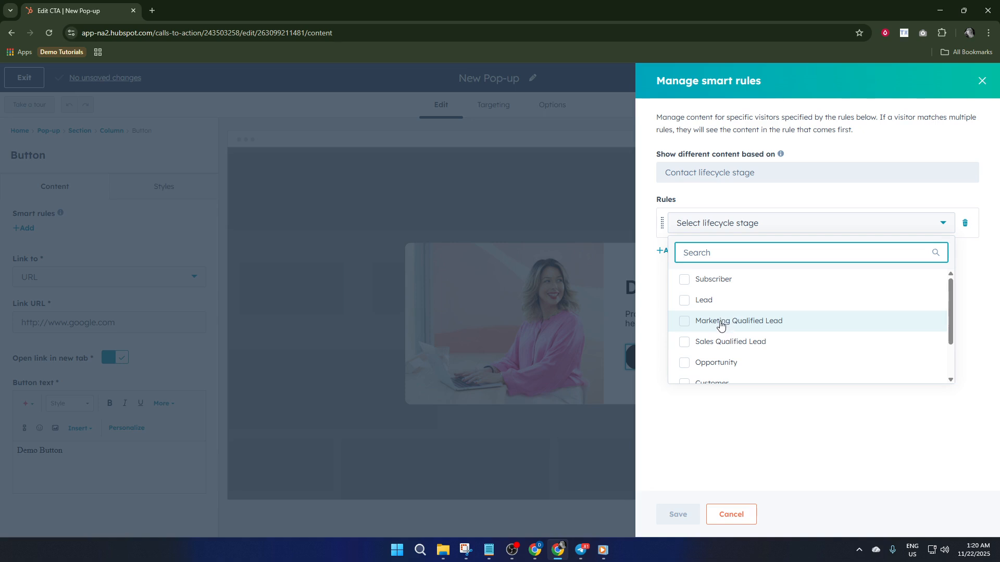
{"action": "scroll", "coordinate": [722, 333], "scroll_direction": "up", "scroll_amount": 1}
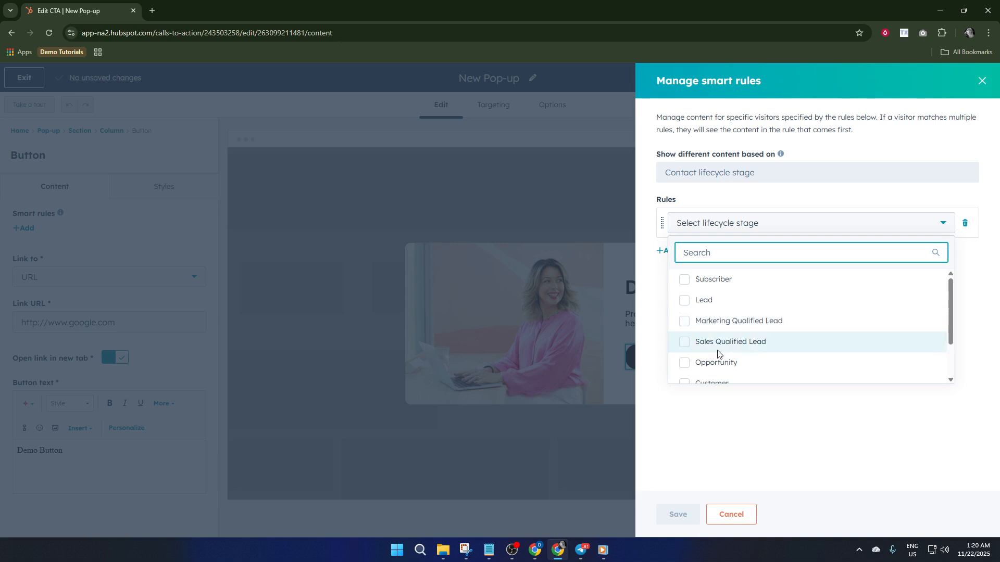
{"action": "left_click", "coordinate": [745, 218]}
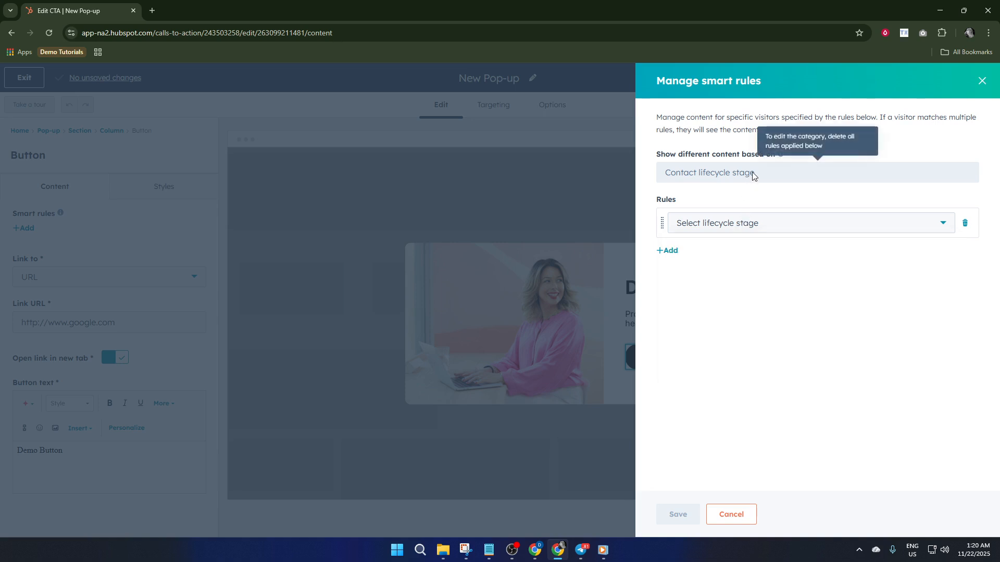
Replace the lifecycle stage rule with a new empty rule based on country.
{"action": "left_click", "coordinate": [965, 223]}
{"action": "left_click", "coordinate": [799, 175]}
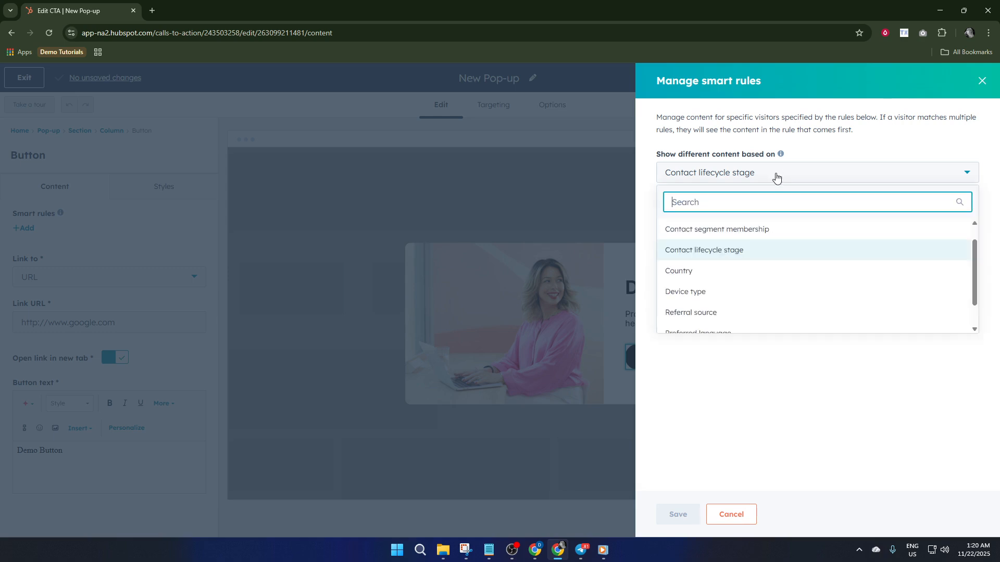
{"action": "left_click", "coordinate": [719, 279]}
{"action": "left_click", "coordinate": [693, 201]}
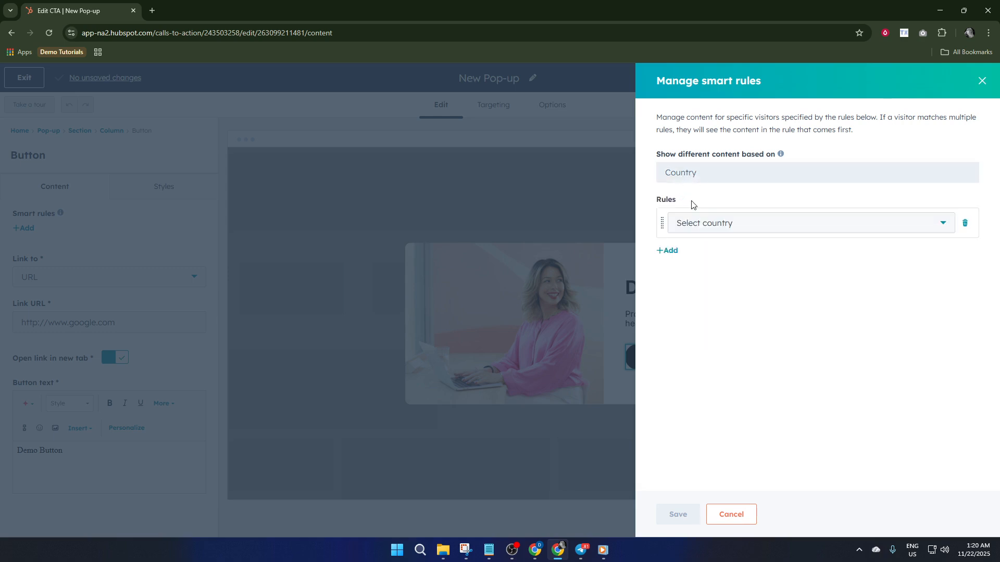
Find the country with the search term "us" and set the smart rule to United States.
{"action": "left_click", "coordinate": [722, 221]}
{"action": "left_click", "coordinate": [723, 223]}
{"action": "left_click", "coordinate": [729, 222]}
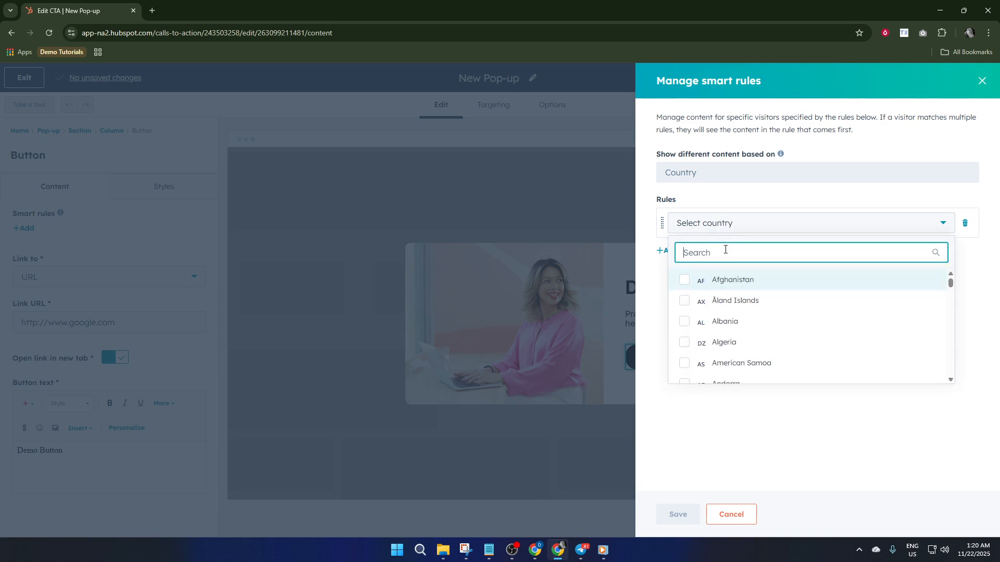
{"action": "scroll", "coordinate": [719, 310], "scroll_direction": "down", "scroll_amount": 3}
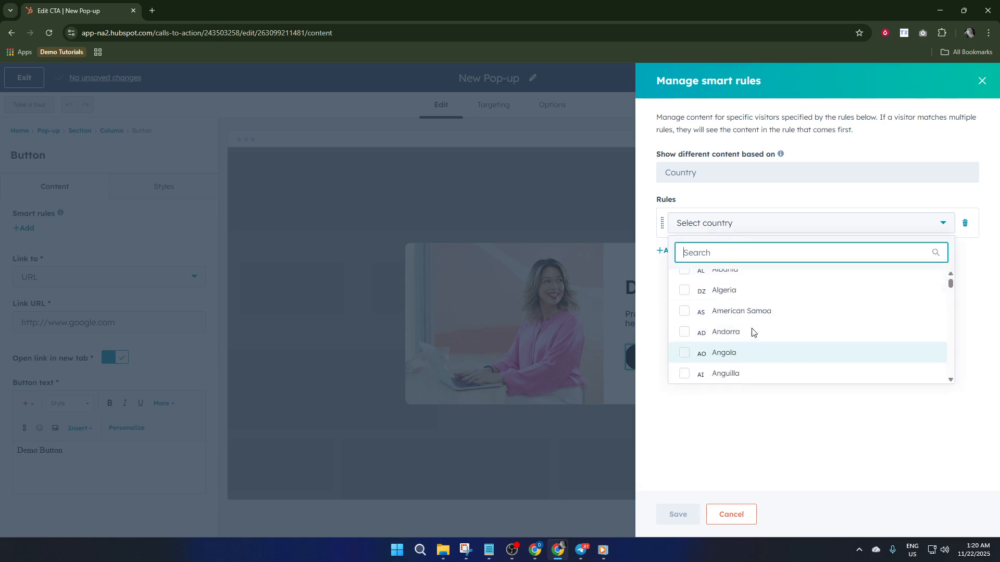
{"action": "scroll", "coordinate": [750, 318], "scroll_direction": "down", "scroll_amount": 3}
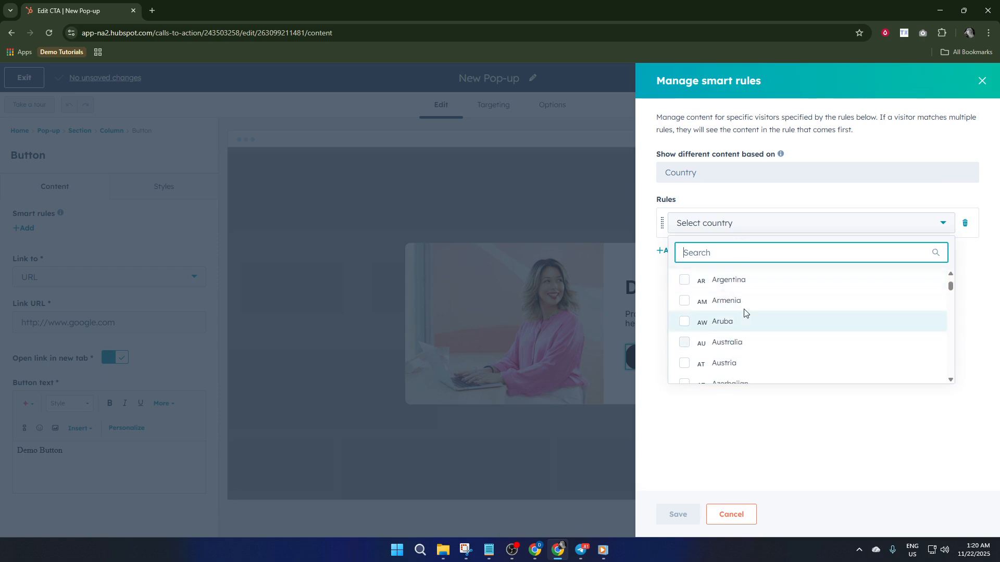
{"action": "scroll", "coordinate": [748, 312], "scroll_direction": "down", "scroll_amount": 2}
{"action": "scroll", "coordinate": [748, 307], "scroll_direction": "down", "scroll_amount": 1}
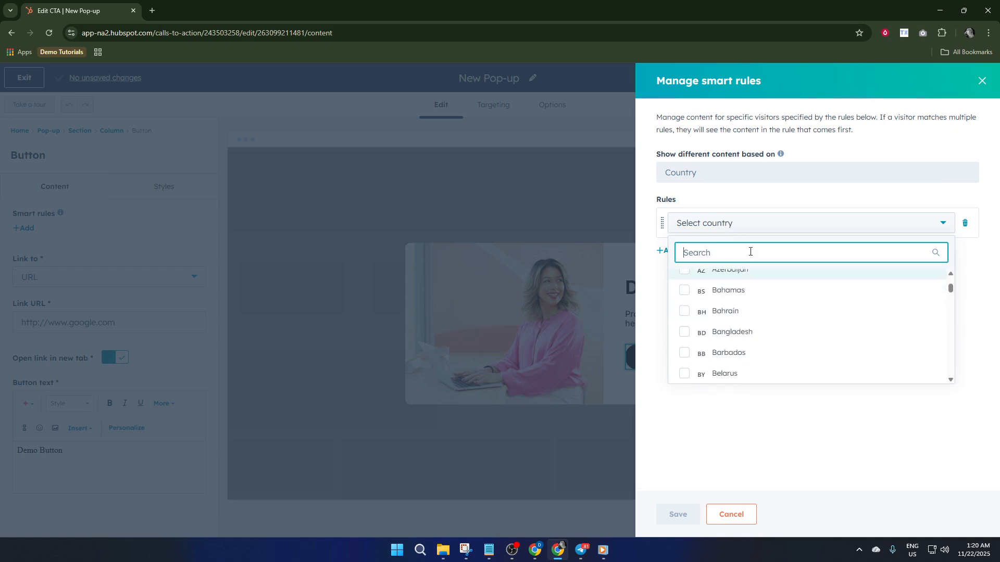
{"action": "type", "text": "u"}
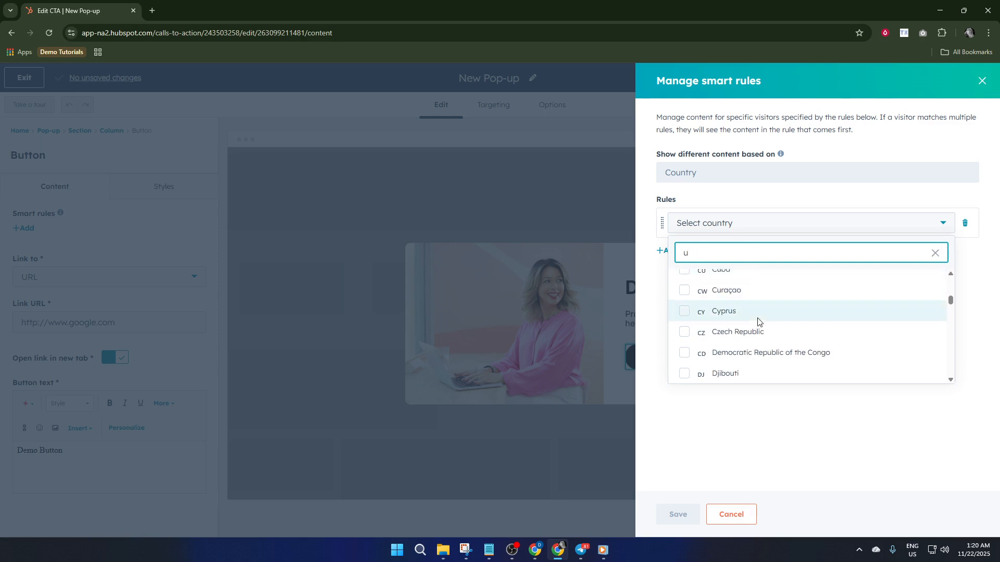
{"action": "type", "text": "s"}
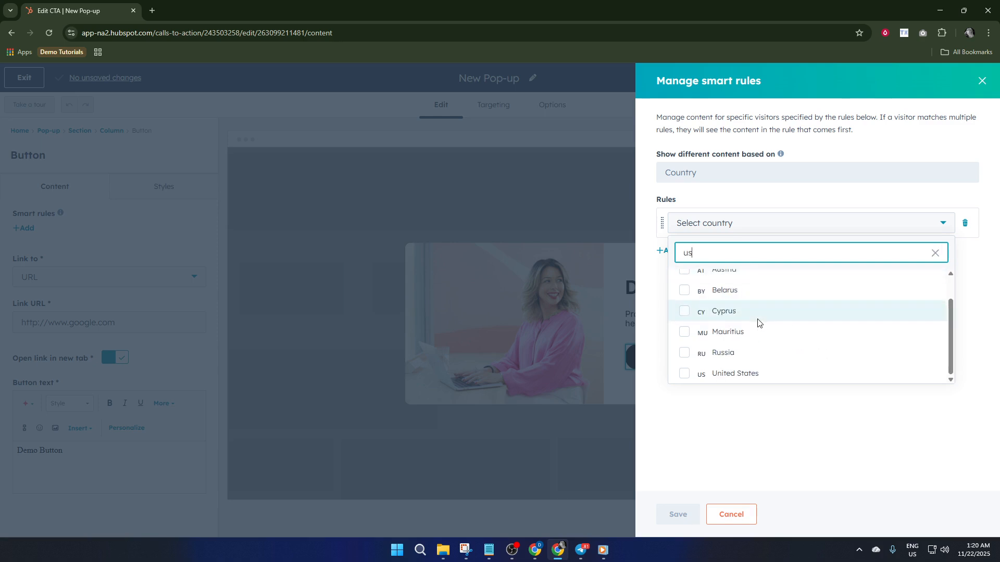
{"action": "left_click", "coordinate": [745, 375]}
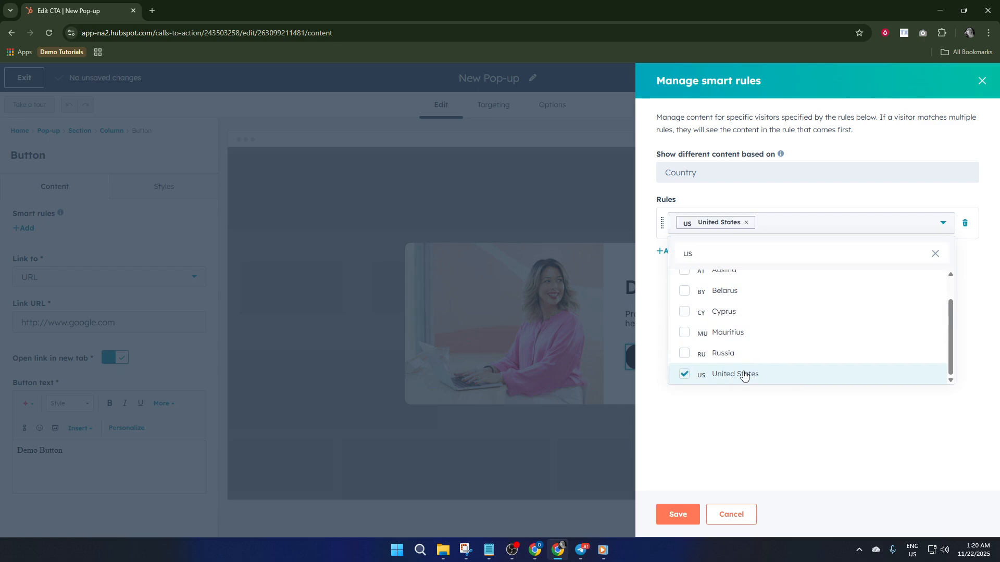
{"action": "left_click", "coordinate": [754, 196]}
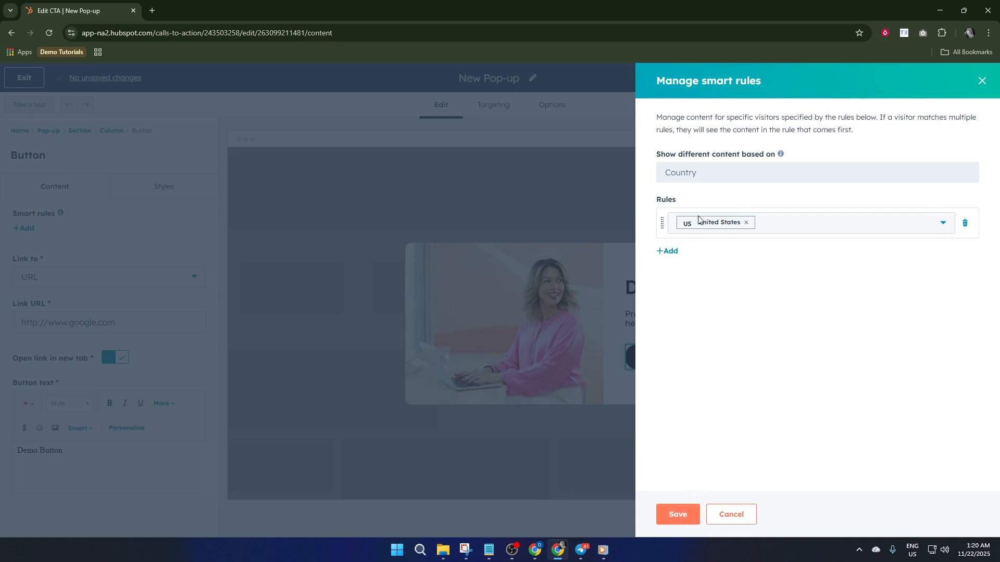
Replace the United States rule with a new empty rule based on contact lifecycle stage.
{"action": "left_click", "coordinate": [965, 224]}
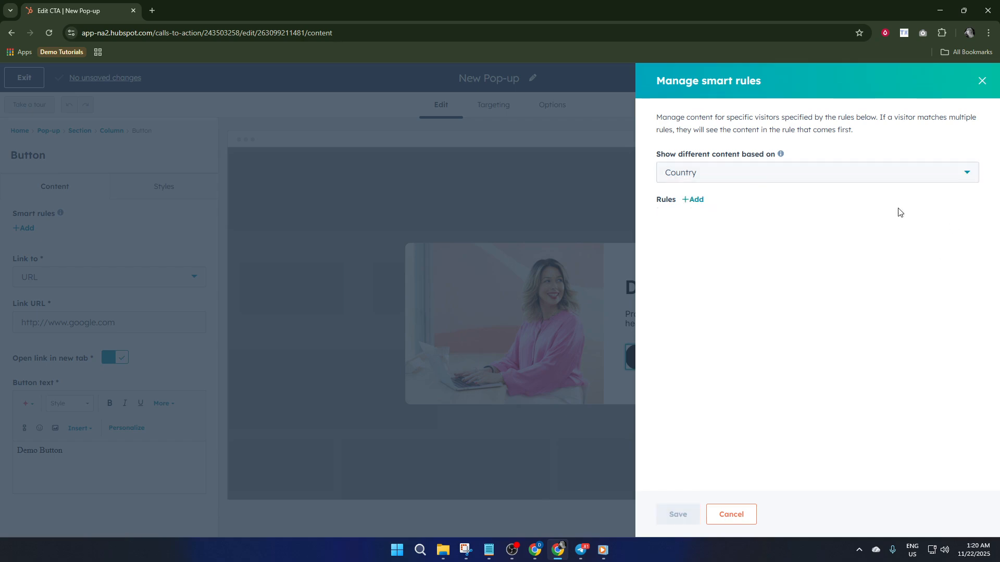
{"action": "left_click", "coordinate": [742, 168]}
{"action": "left_click", "coordinate": [710, 230]}
{"action": "left_click", "coordinate": [693, 200]}
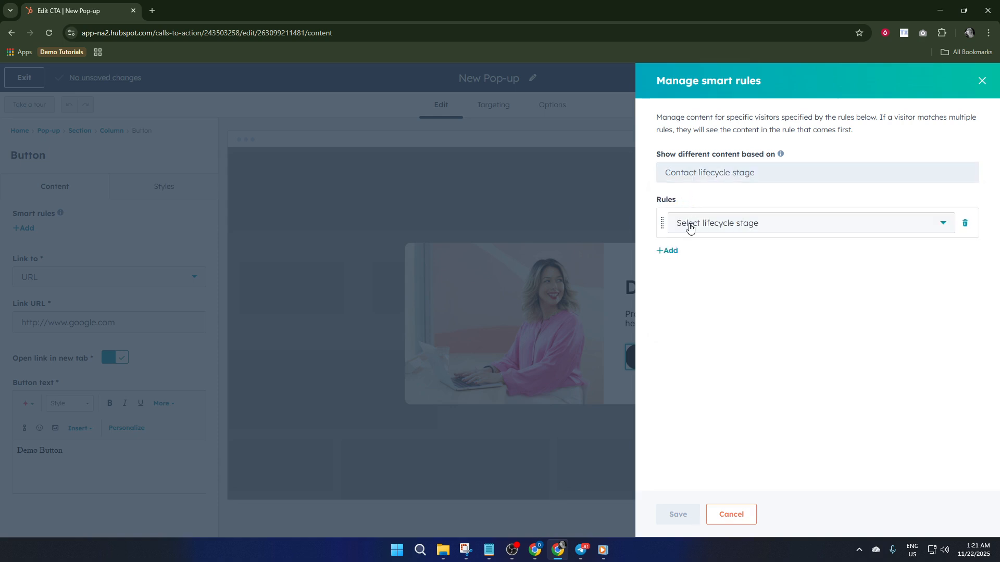
Set the first smart rule's contact lifecycle stage to Lead.
{"action": "left_click", "coordinate": [729, 225]}
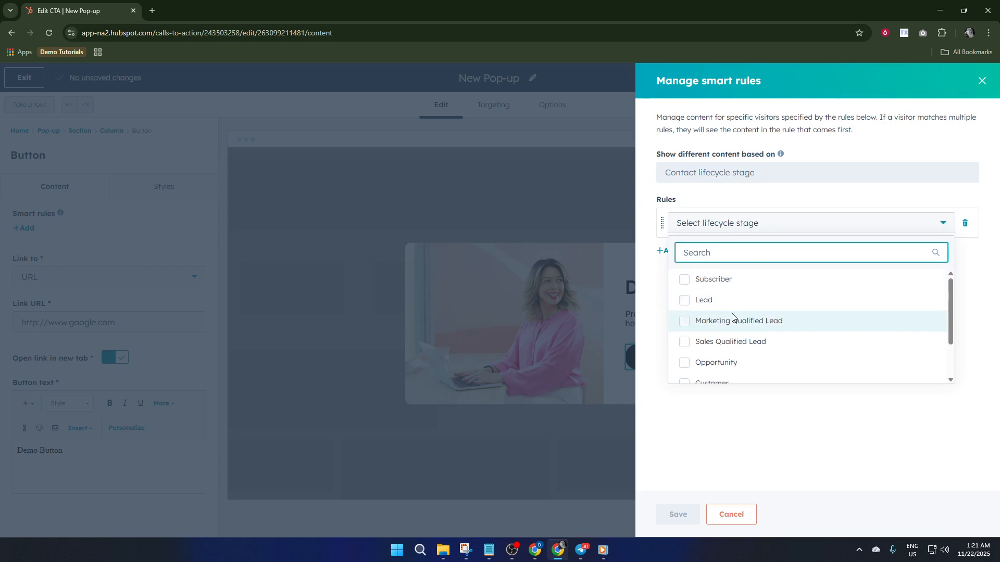
{"action": "left_click", "coordinate": [715, 308]}
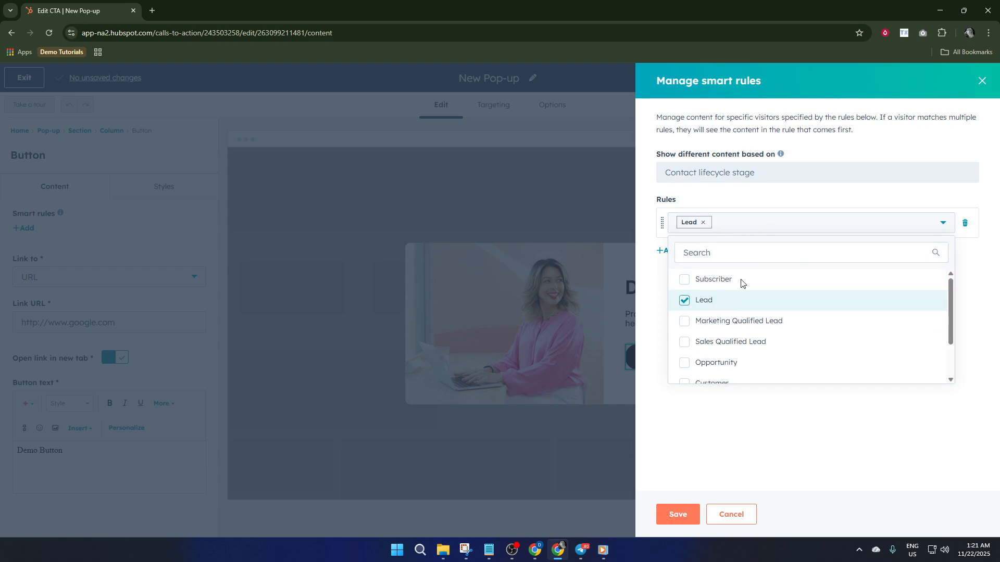
{"action": "left_click", "coordinate": [775, 206]}
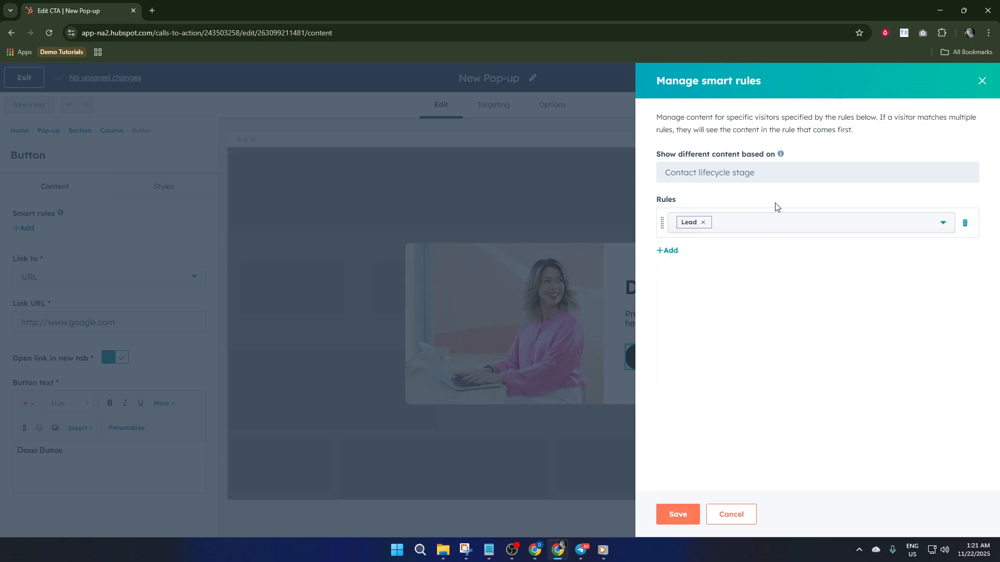
Add a second smart rule for the Subscriber lifecycle stage and save the button's smart rules.
{"action": "left_click", "coordinate": [667, 251]}
{"action": "left_click", "coordinate": [702, 255]}
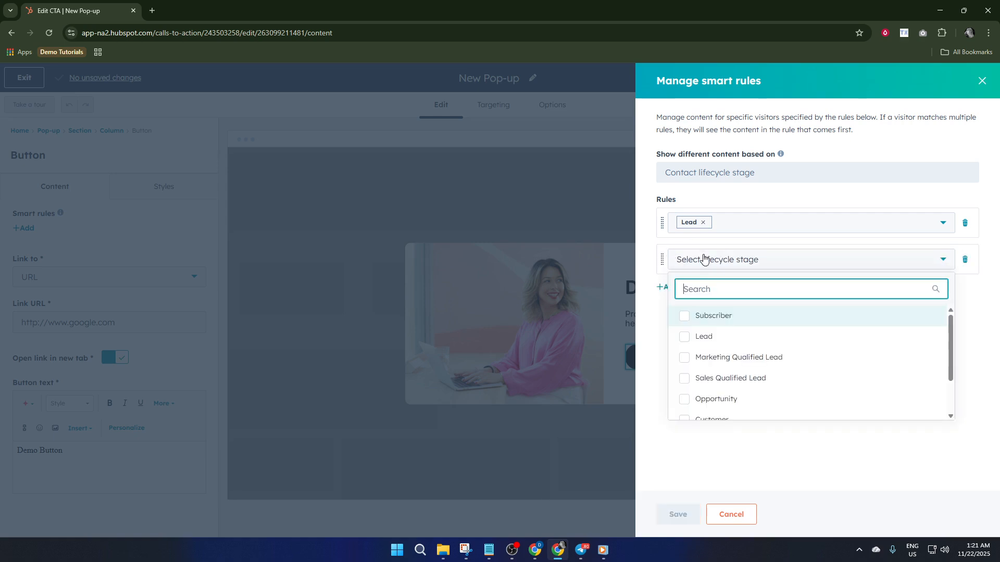
{"action": "left_click", "coordinate": [712, 317]}
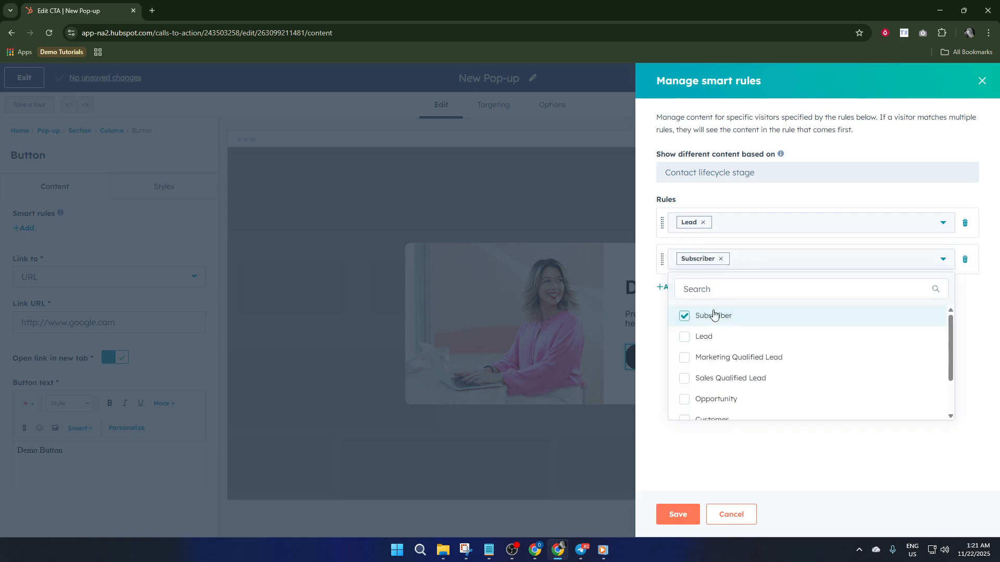
{"action": "left_click", "coordinate": [783, 195]}
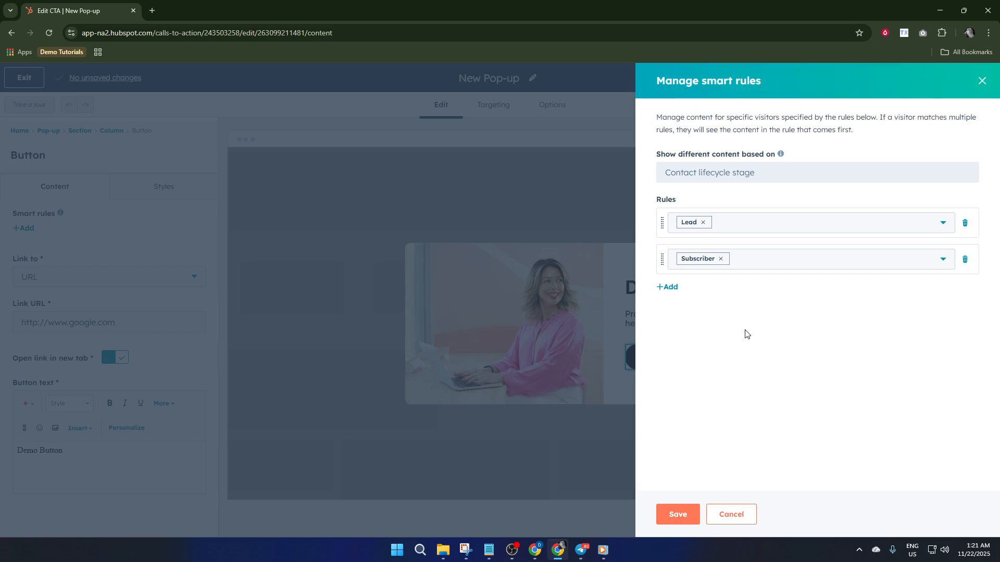
{"action": "left_click", "coordinate": [669, 521]}
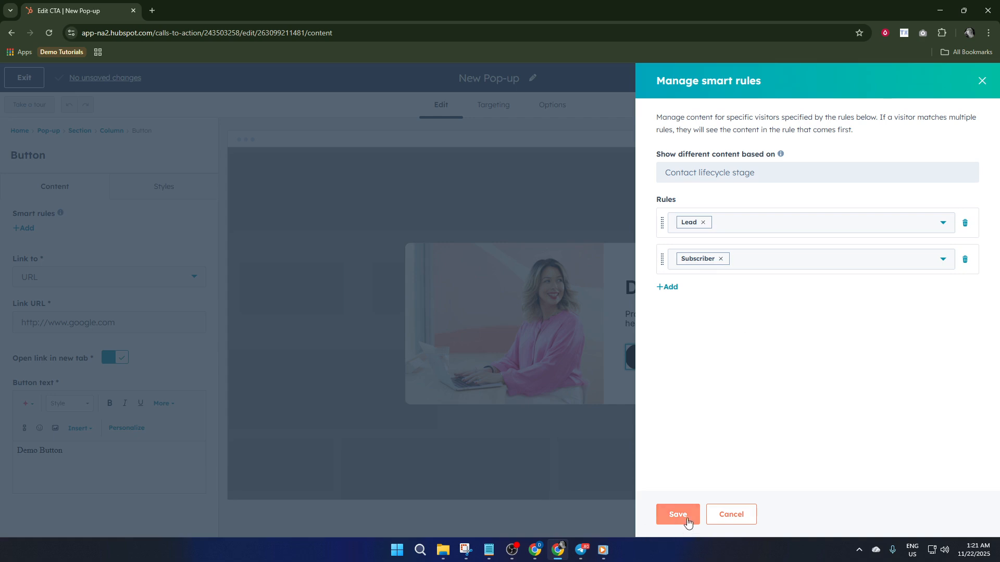